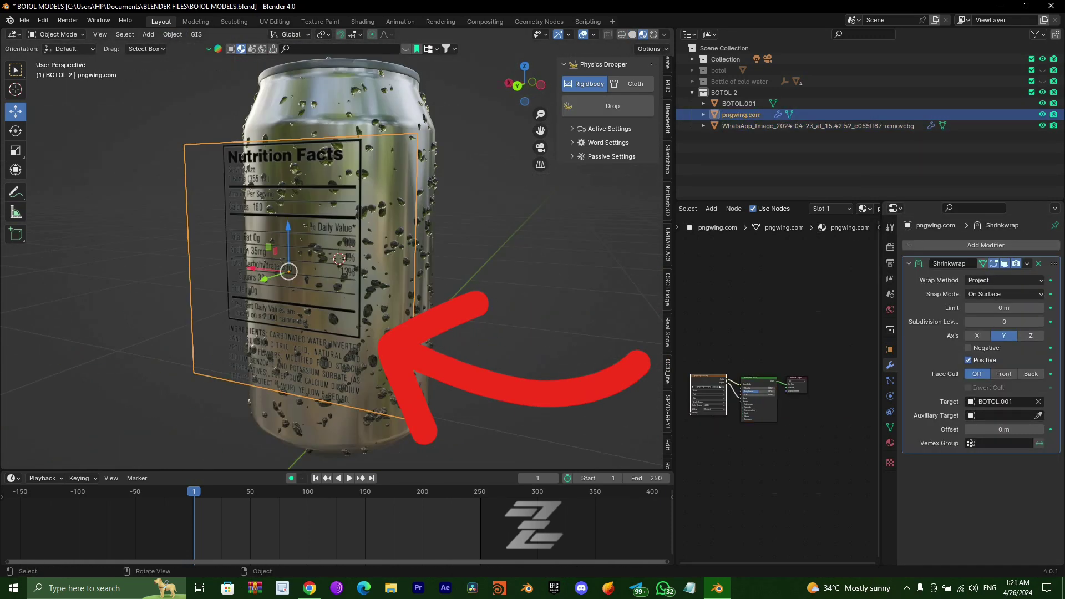
Step: Deselect everything to inspect the nutrition-facts label wrapped around the can body
key(alt+a)
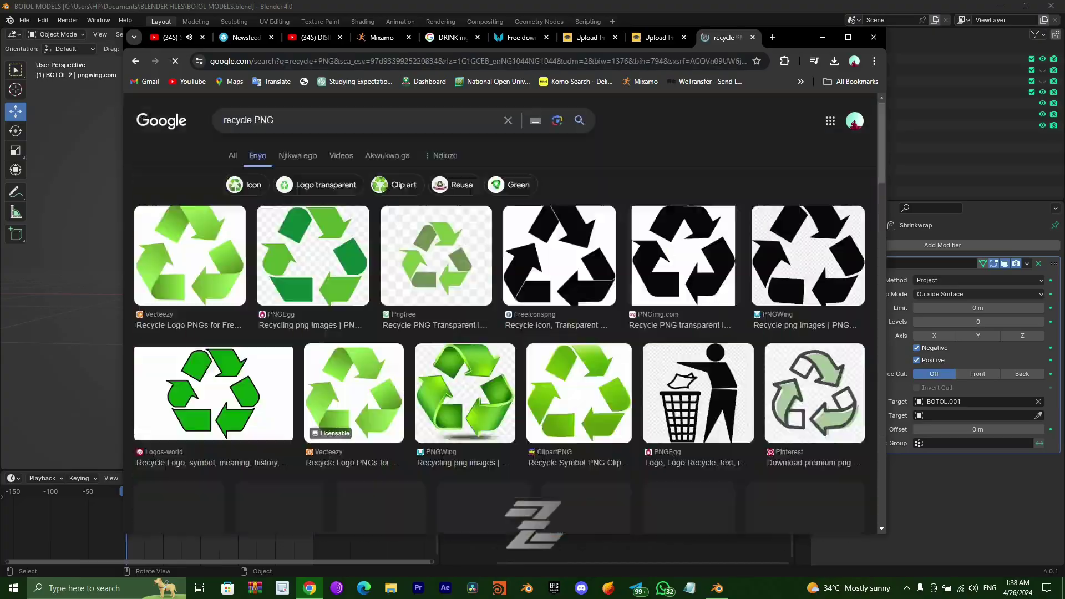
Step: Scroll through the Google Images results for a recycle-symbol PNG
scroll(499, 333, down, 5)
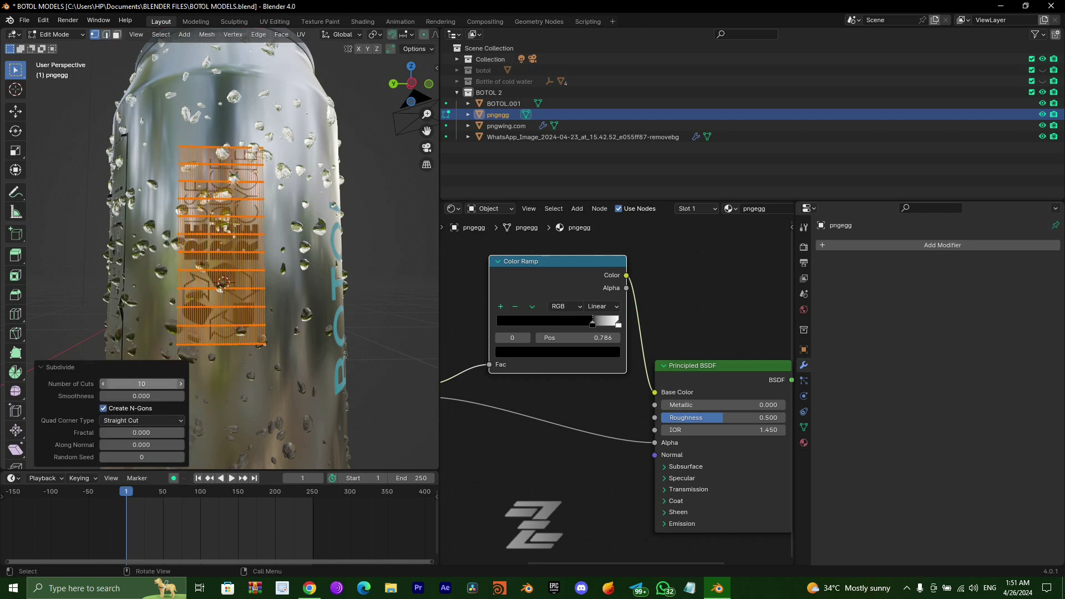
Step: Leave Edit Mode, toggle Shrinkwrap between Nearest Surface Point and Project, and duplicate the recycle logo
key(alt+Tab)
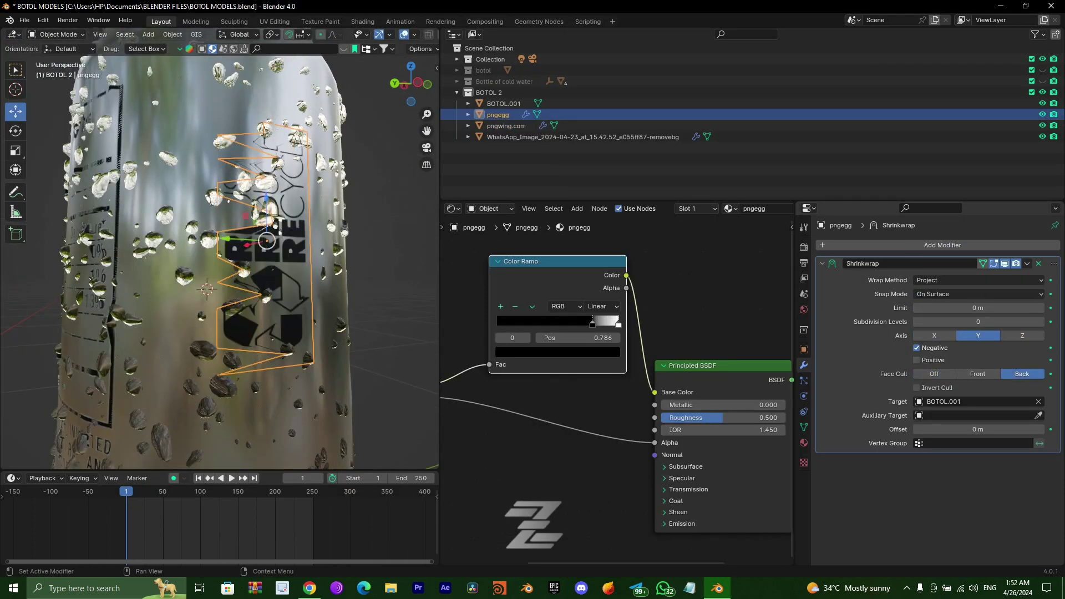
click(979, 280)
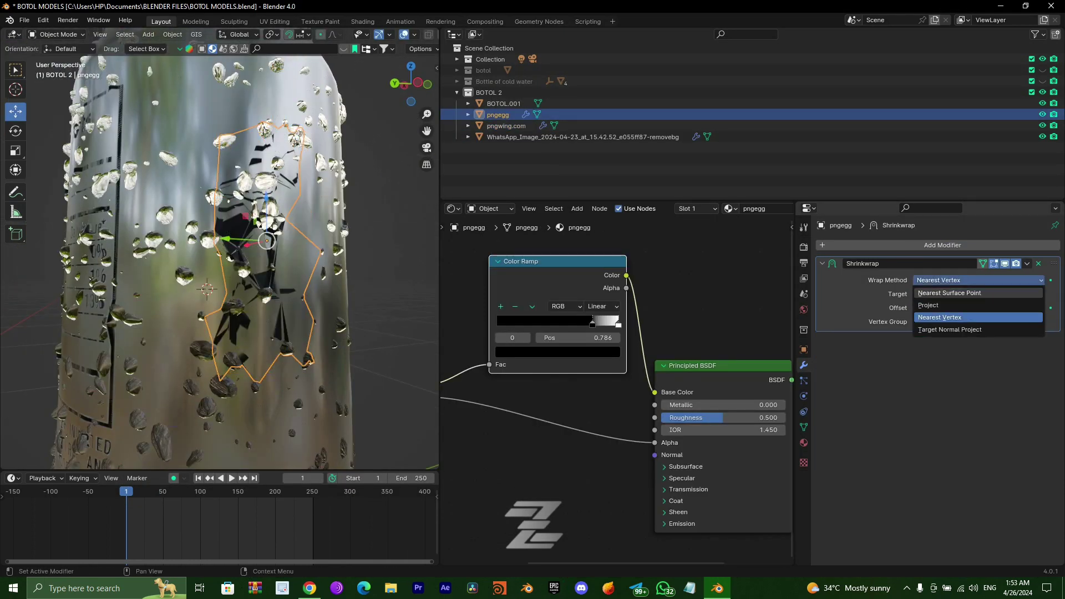
click(955, 281)
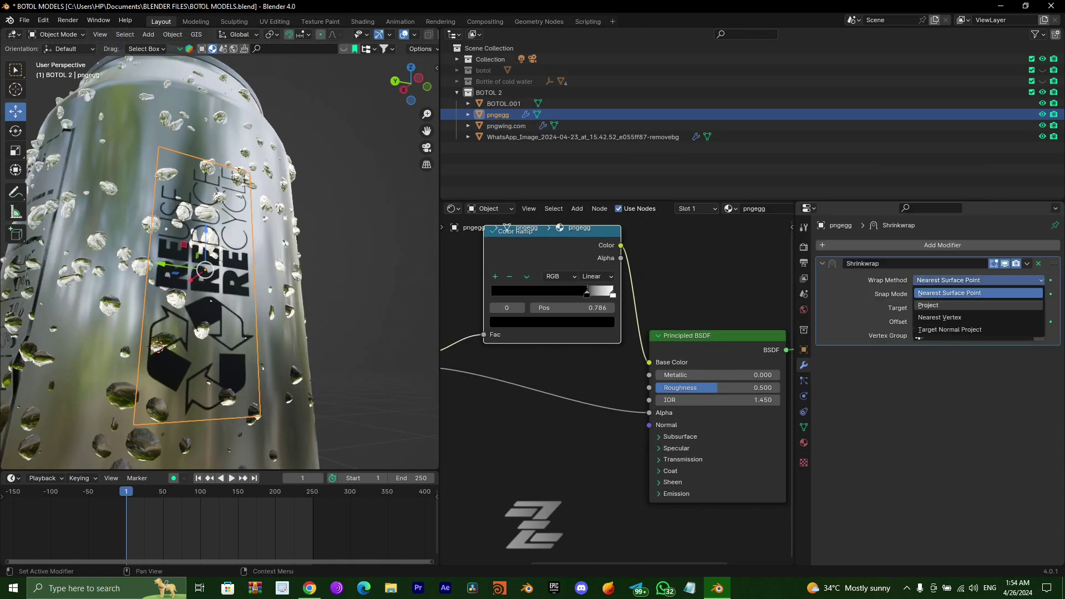
click(933, 305)
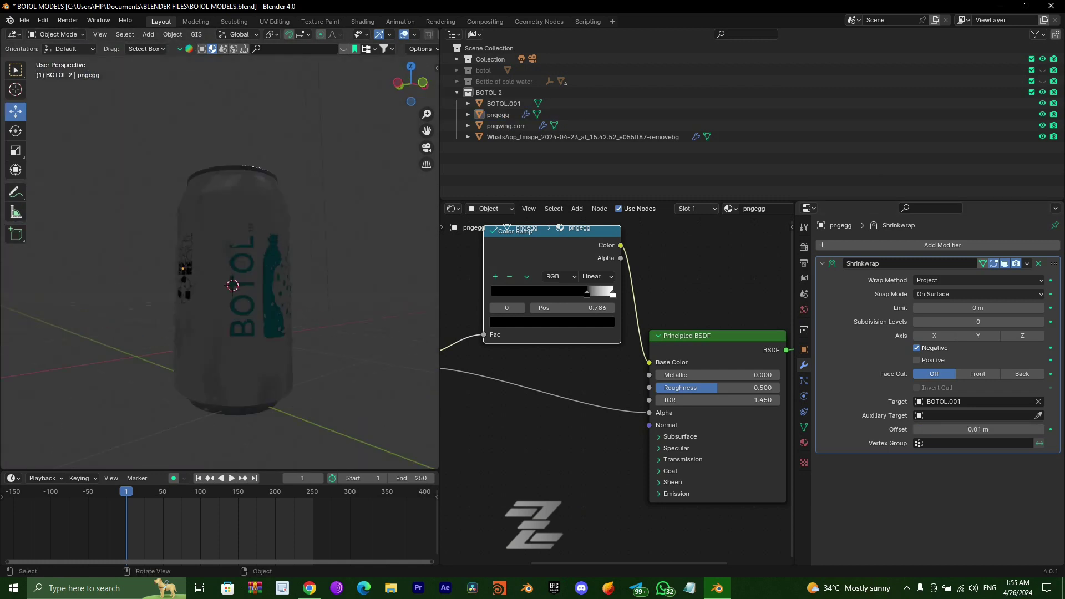
key(shift+d)
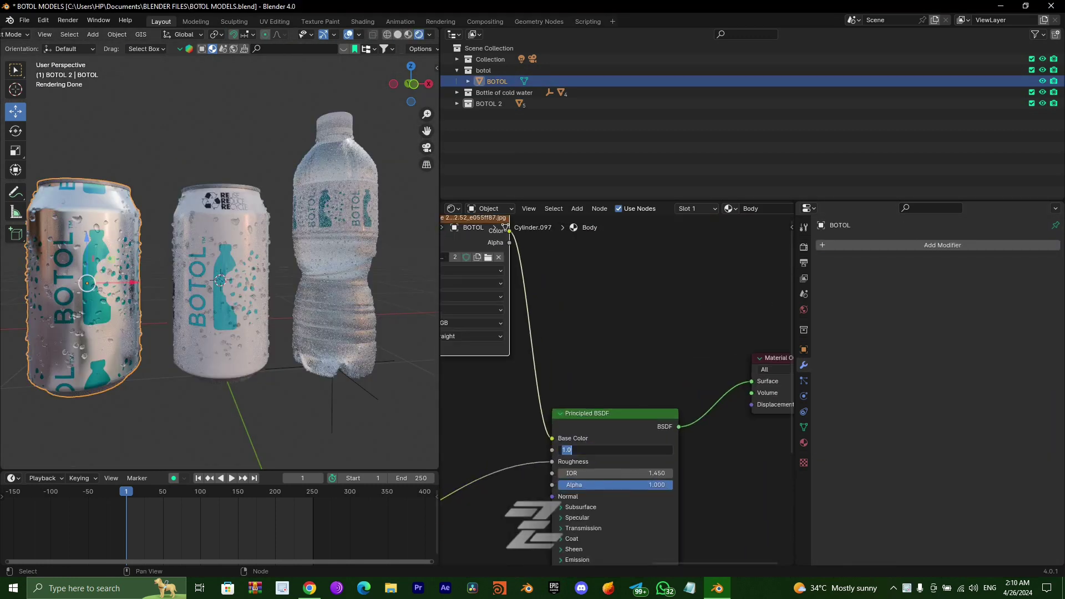
Step: Set the BOTOL can's Metallic value to 0.2 and deselect all
text(0.2)
key(Return)
key(alt+a)
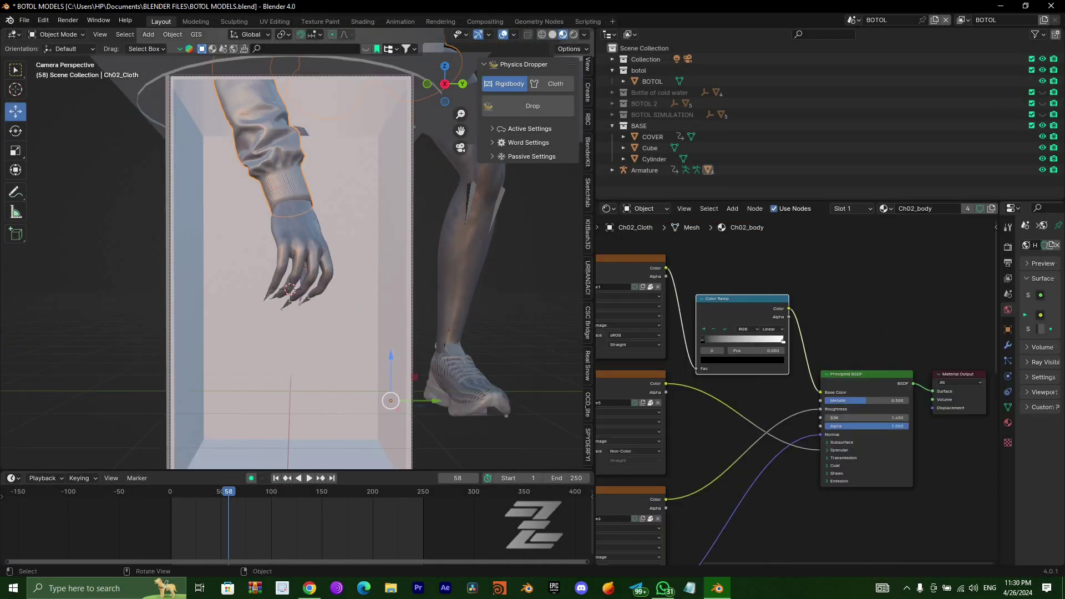
Step: Cancel the Color Ramp node and copy the can into a new collection
key(Escape)
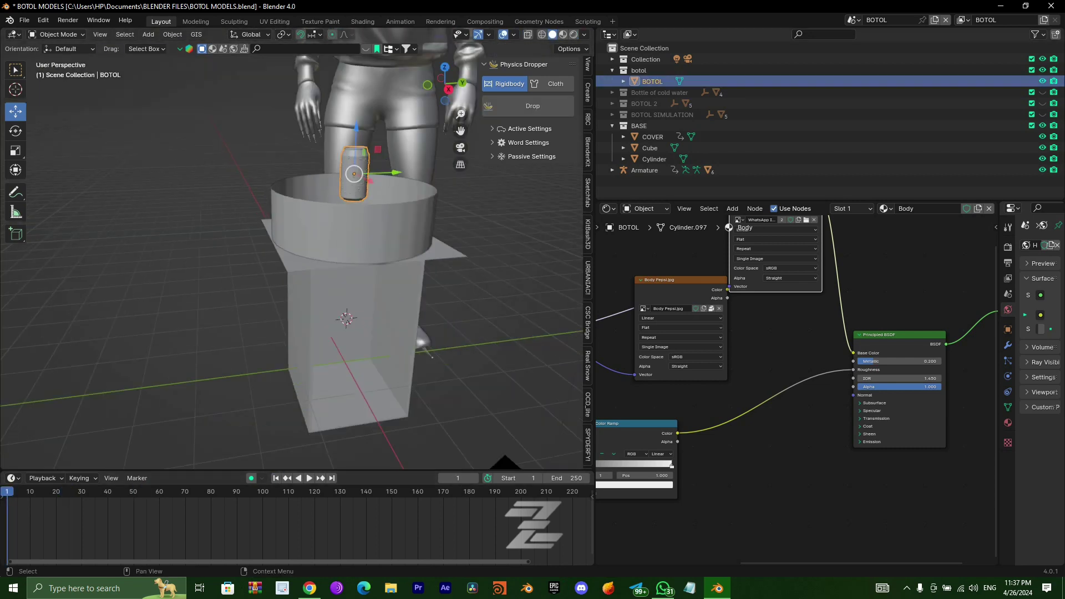
click(533, 106)
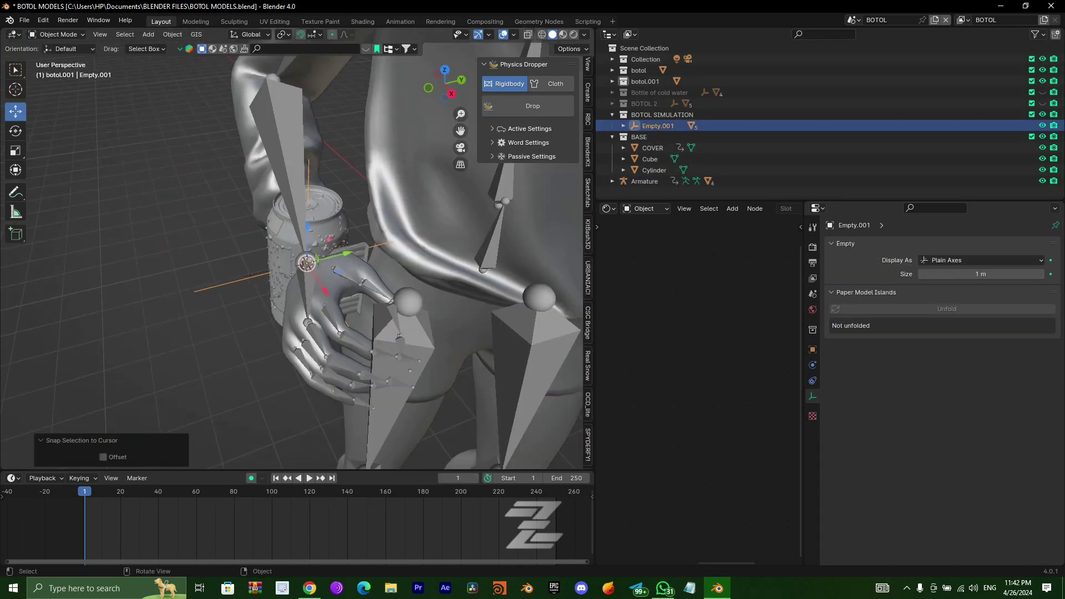
Step: Duplicate the can into a row of three, then repeat the row 0.53 m along Y into three rows
key(s)
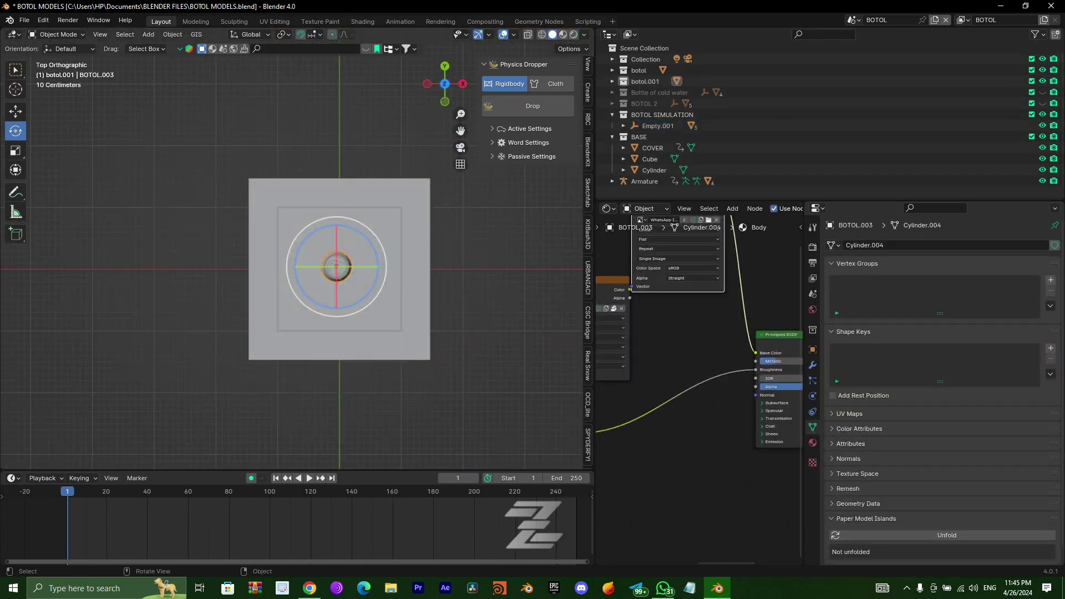
scroll(297, 261, up, 3)
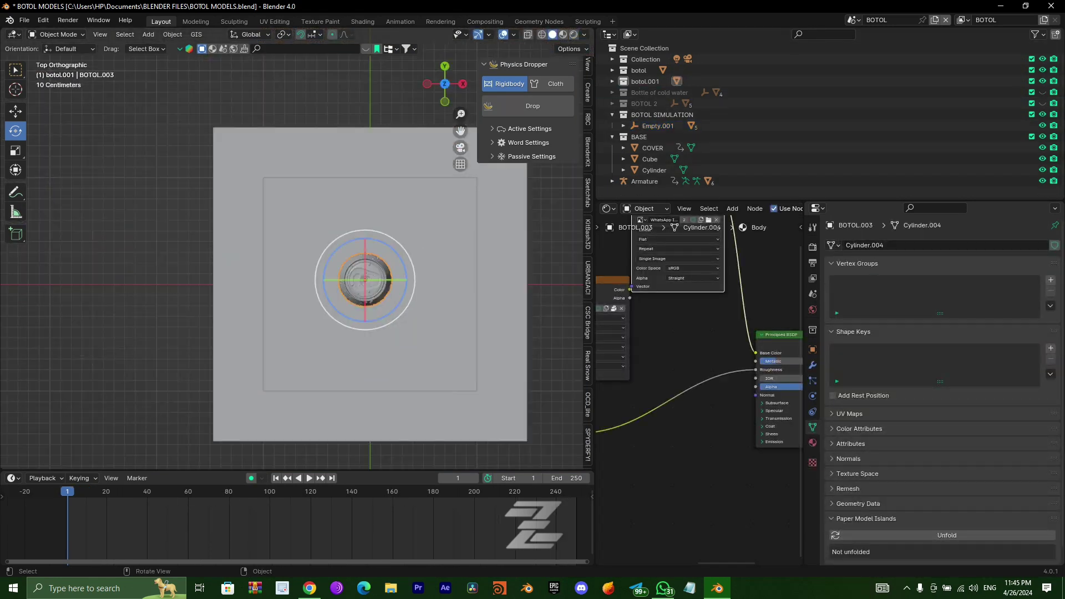
key(Return)
key(shift+d)
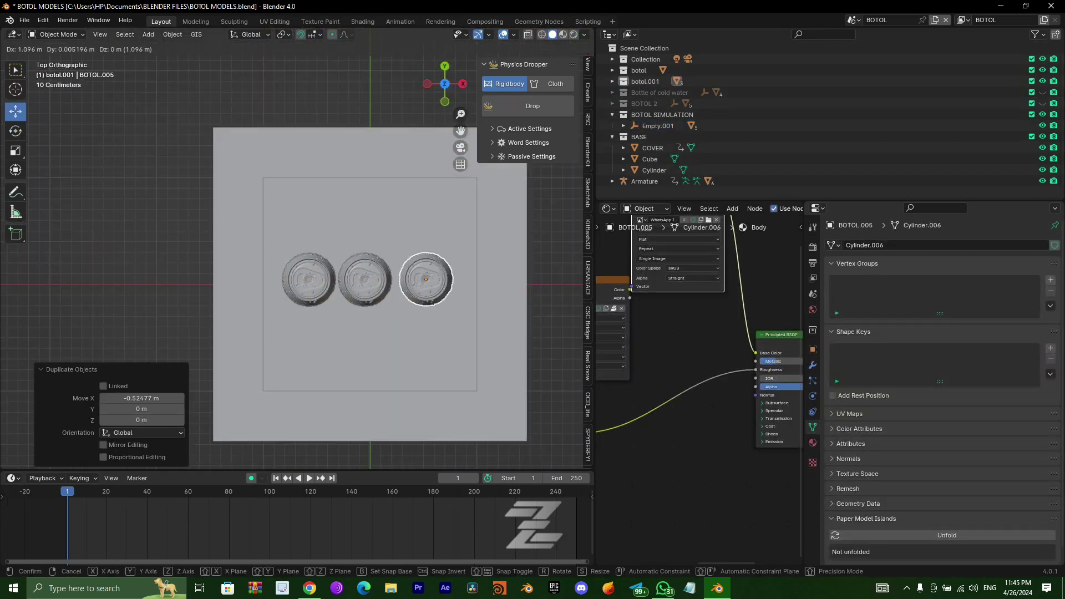
shift+click(309, 279)
shift+click(365, 279)
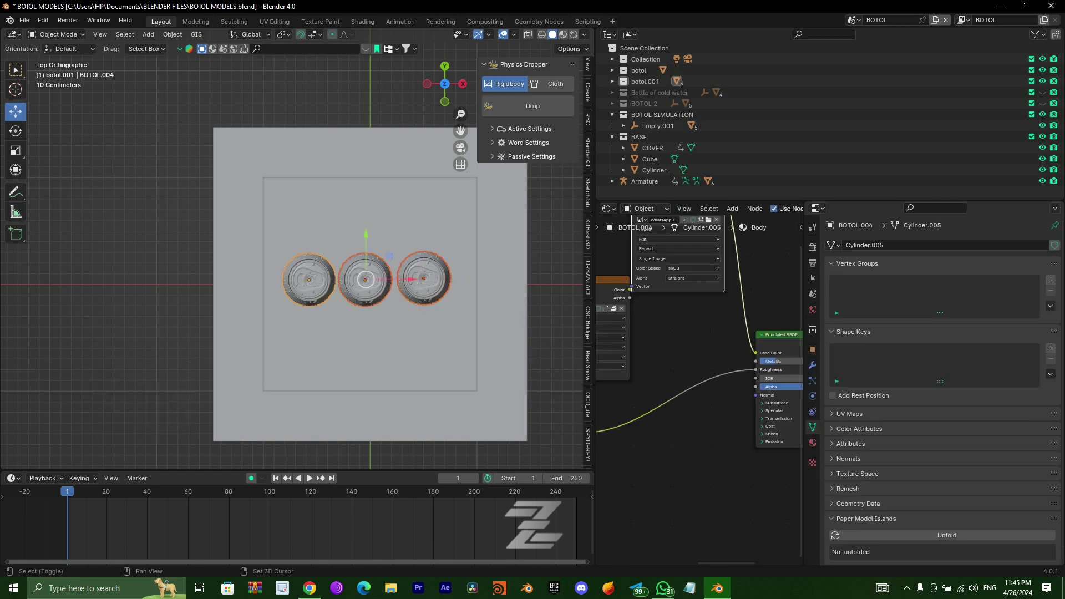
key(Return)
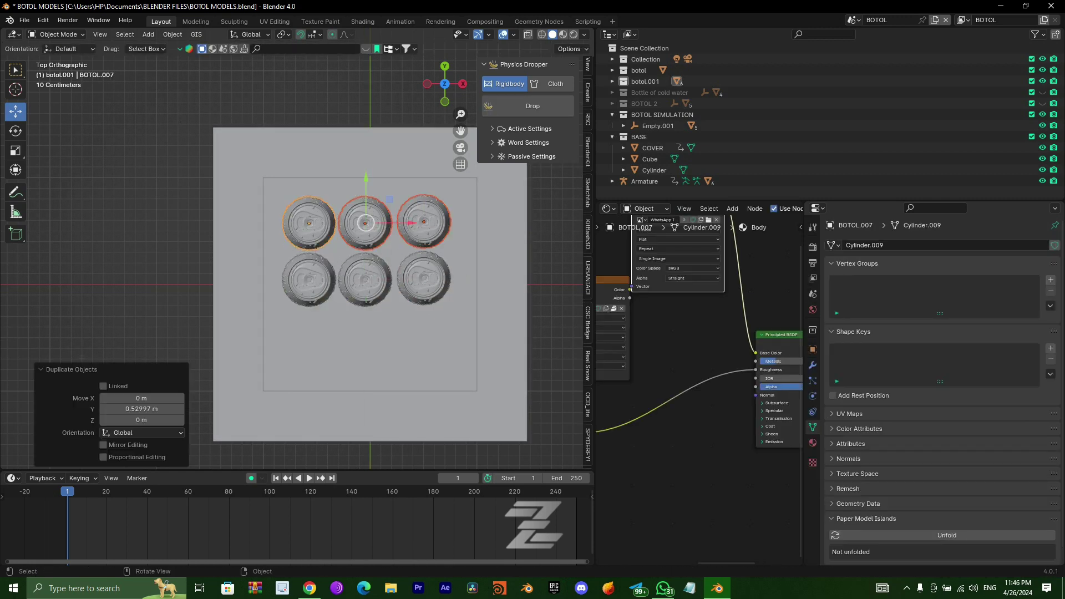
key(Return)
Step: Duplicate all nine cans into a second layer stacked on top of the first
middle_drag(367, 311, 330, 300)
shift+click(375, 391)
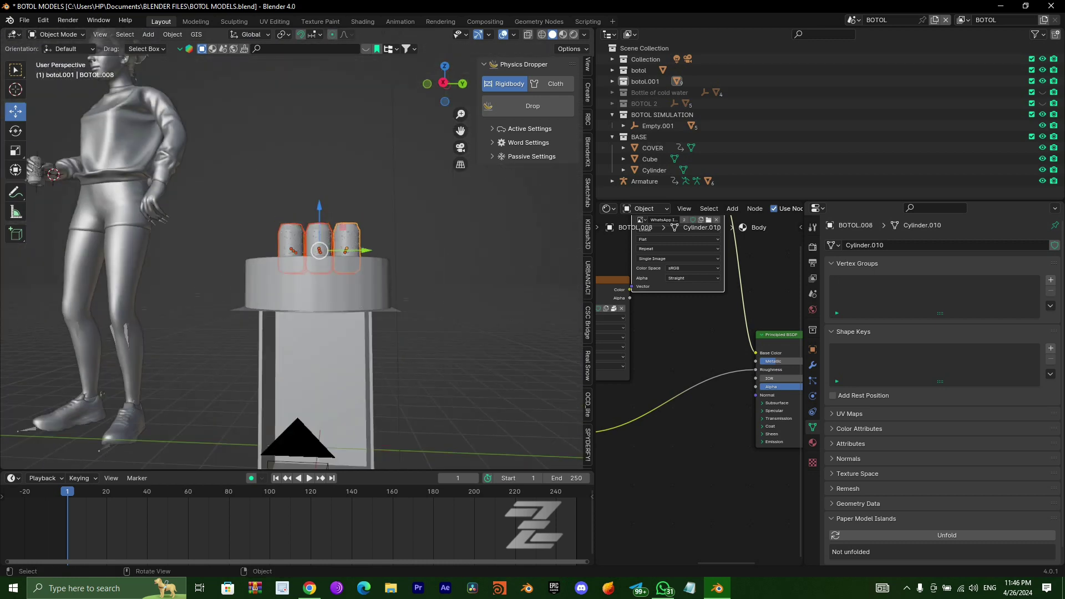
key(Return)
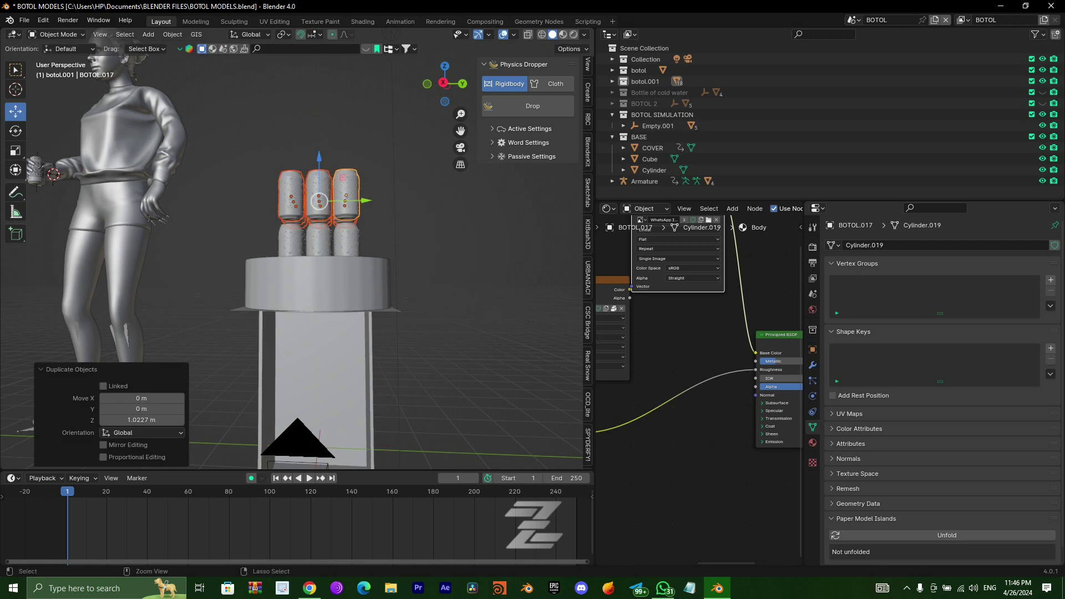
middle_drag(311, 250, 311, 311)
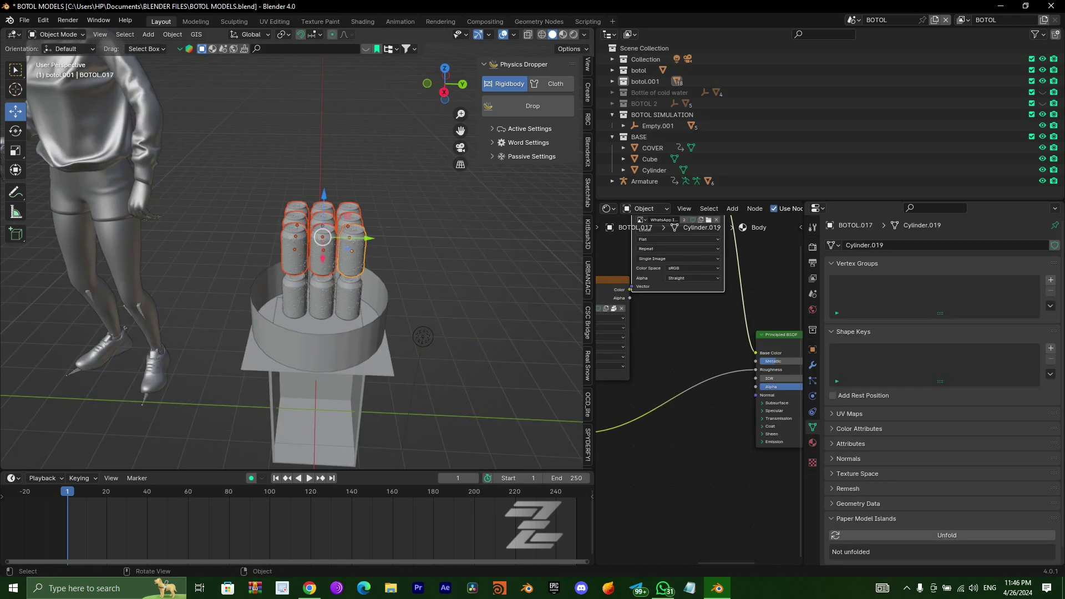
click(612, 137)
click(613, 114)
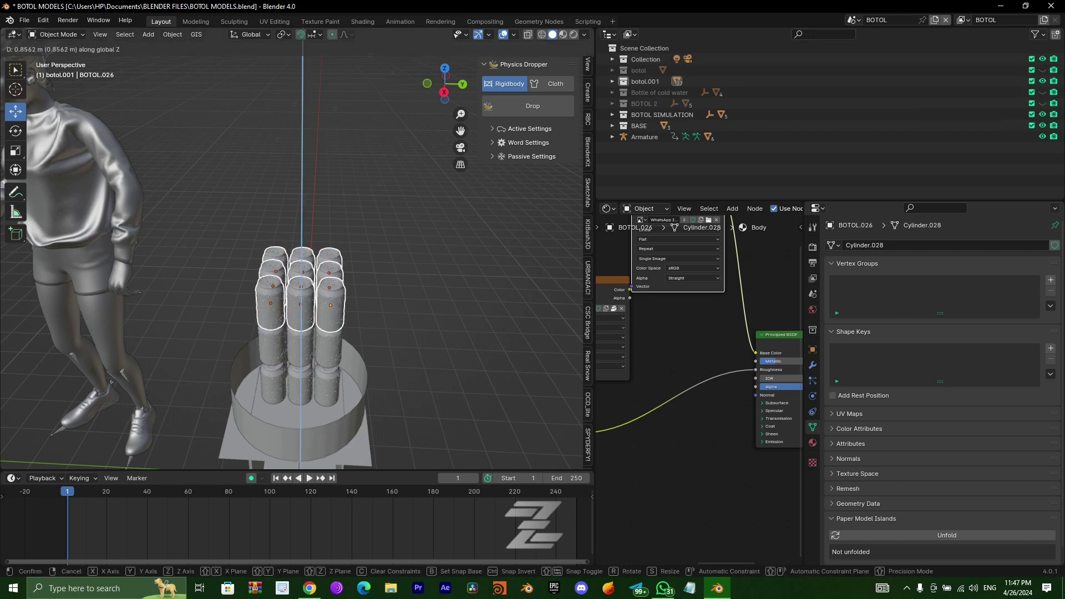
click(138, 291)
Step: Repeat the duplication with Shift+R to stack more layers of cans
scroll(106, 301, up, 2)
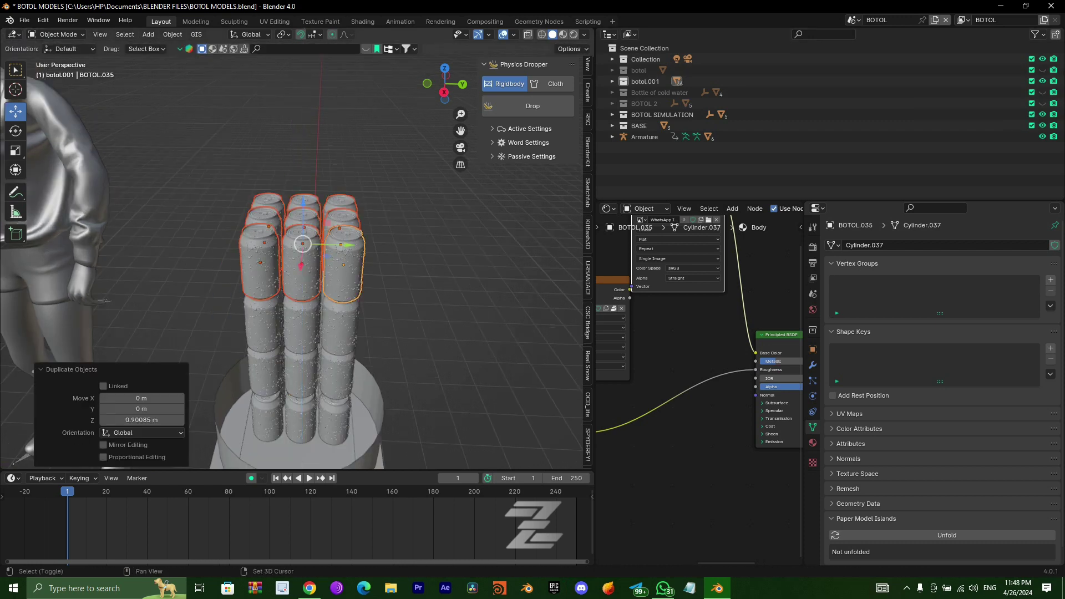
key(shift+r)
key(shift+r)
key(shift+r)
key(shift+r)
key(shift+r)
key(shift+r)
scroll(105, 300, down, 4)
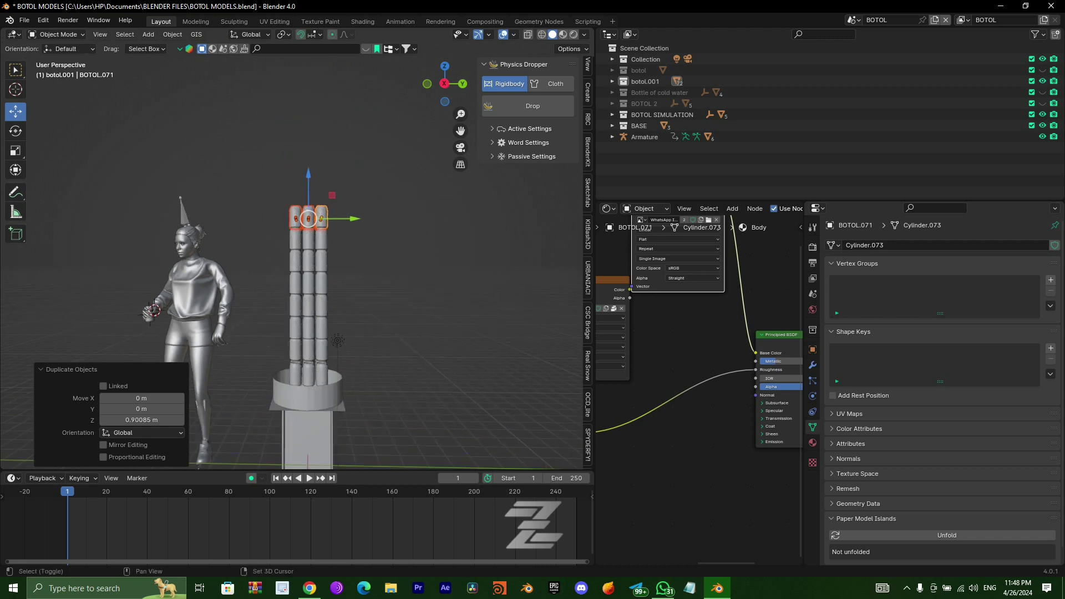
key(shift+r)
key(shift+r)
key(shift+r)
key(shift+r)
key(shift+r)
key(shift+r)
key(shift+r)
key(shift+r)
key(shift+r)
key(shift+r)
key(shift+r)
key(shift+r)
key(shift+r)
key(shift+r)
key(shift+r)
key(shift+r)
key(shift+r)
key(shift+r)
scroll(337, 341, down, 2)
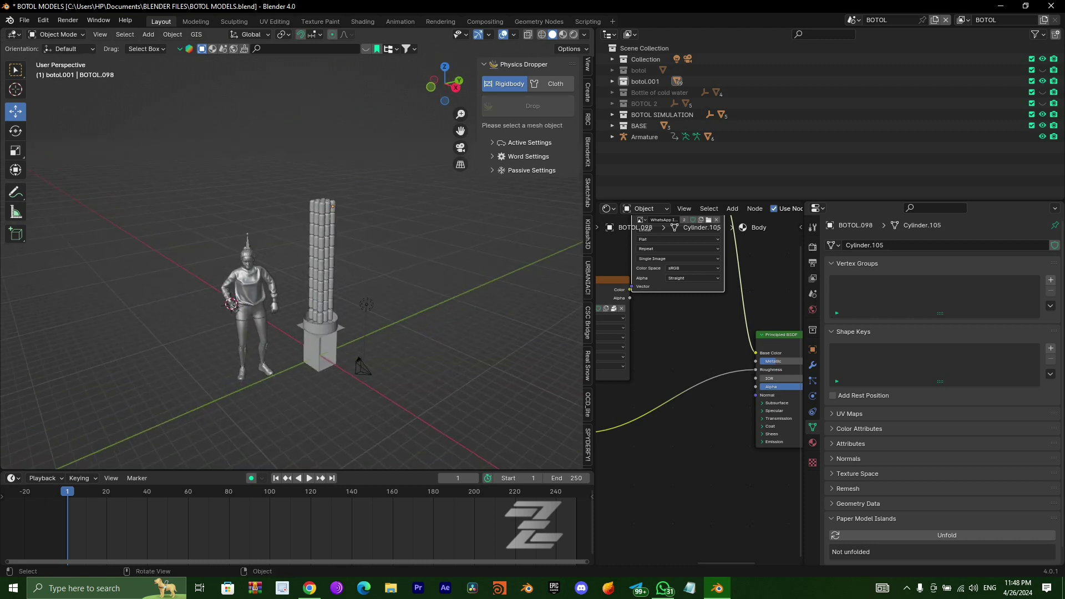
Step: Select the cylinder under the can stack and raise its top 7.685 m along Z
key(KP_0)
middle_drag(311, 289, 330, 239)
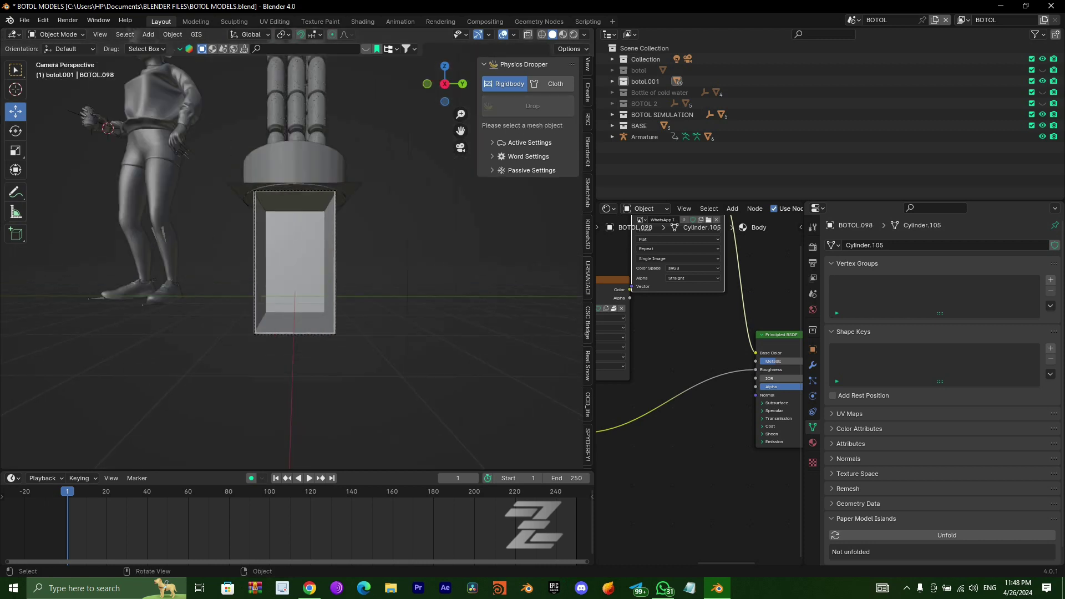
click(329, 239)
key(grave)
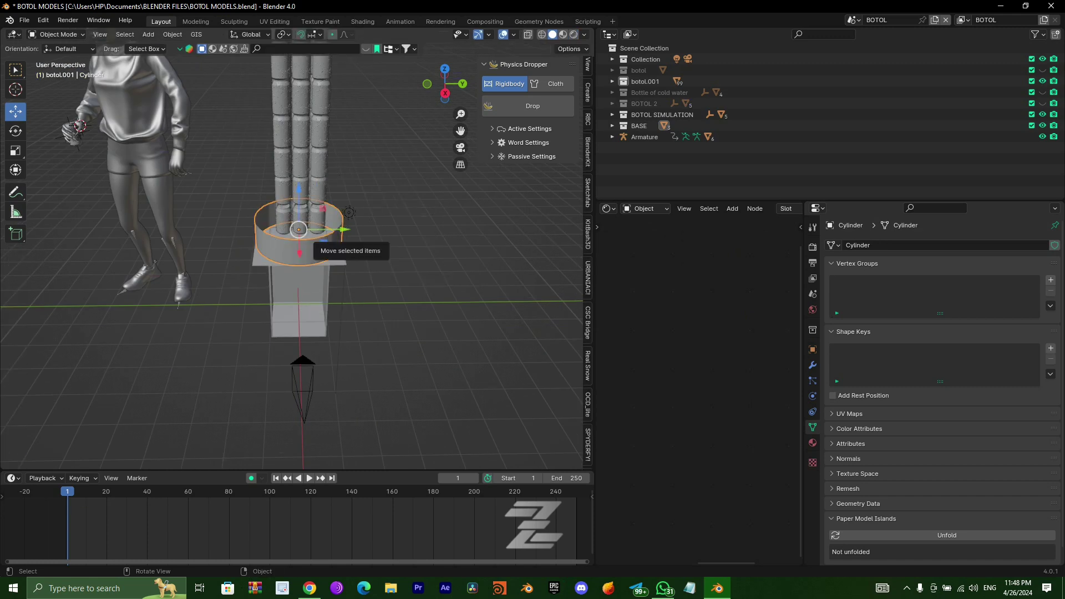
scroll(299, 229, up, 4)
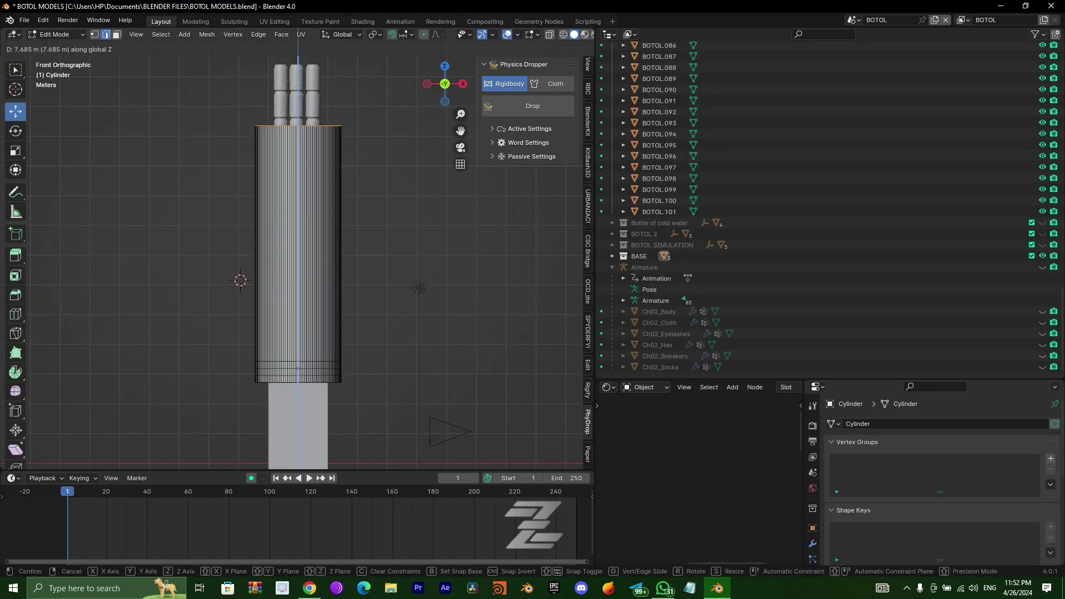
click(368, 193)
Step: Widen the funnel's top ring by scaling it, then return to Object Mode
key(s)
click(492, 264)
key(Tab)
middle_drag(492, 265, 444, 233)
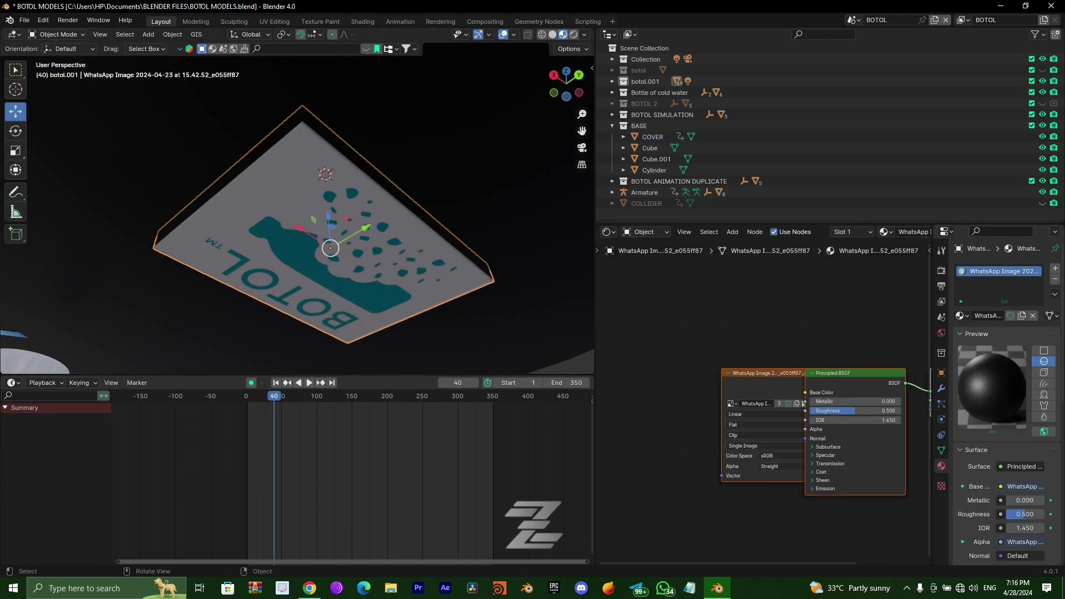
Step: Preview the scene in Rendered shading and play the falling cans animation
key(z)
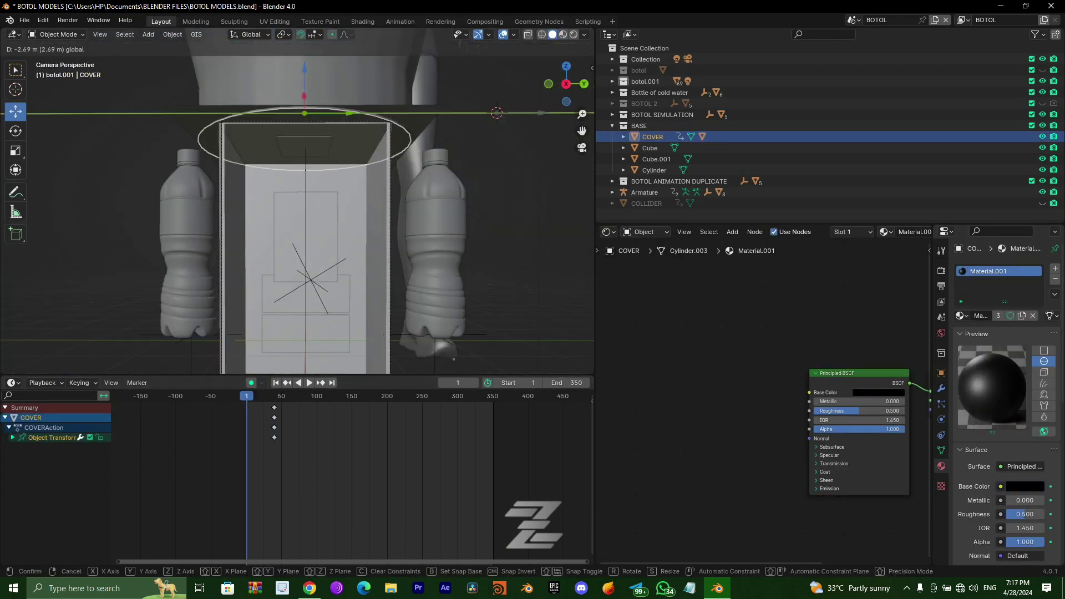
key(Escape)
key(alt+a)
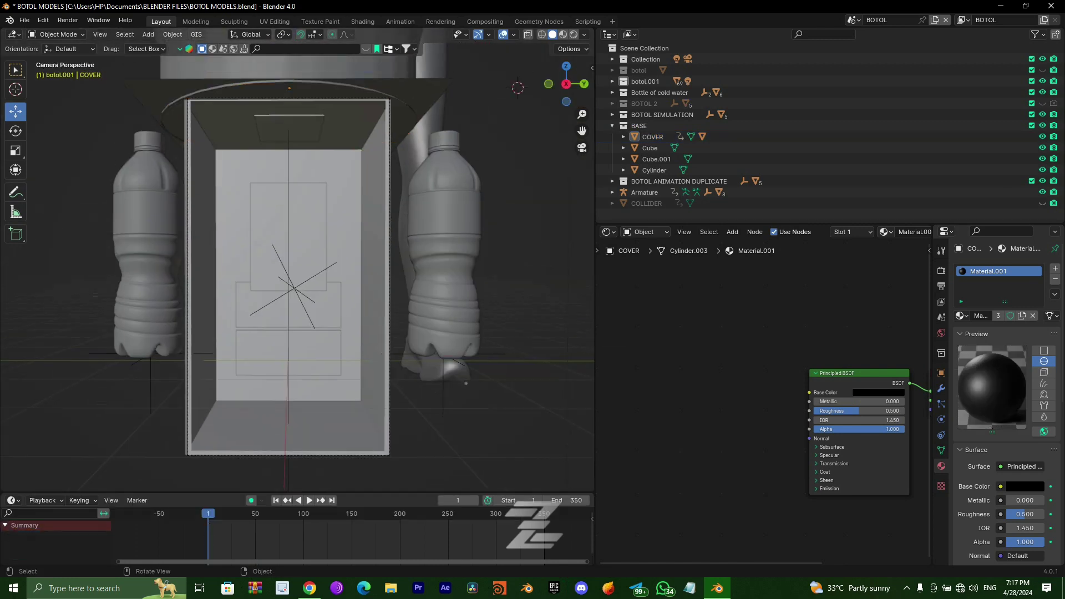
key(z)
key(6)
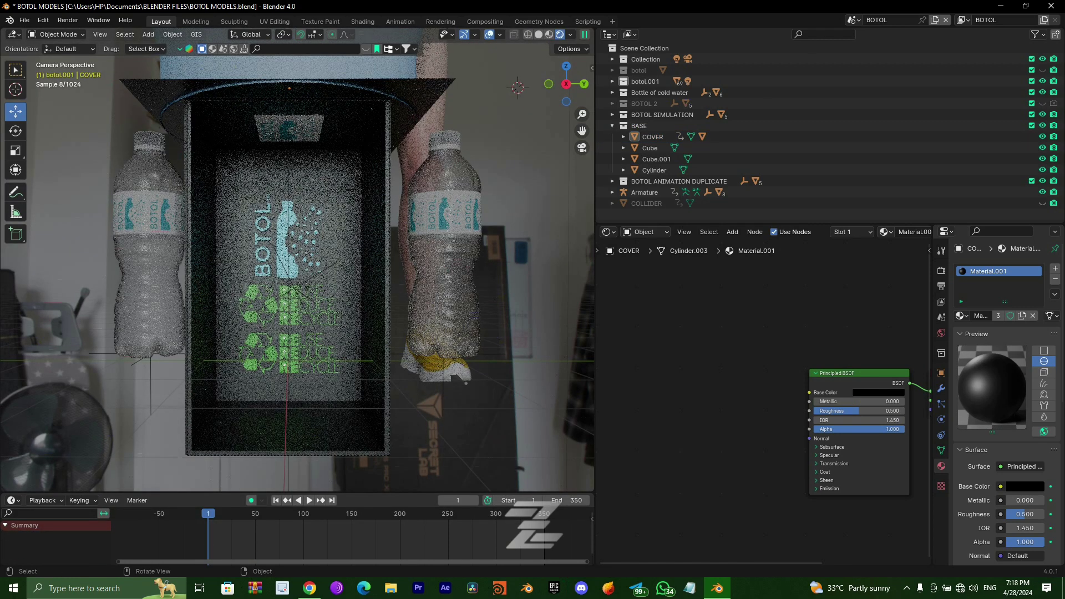
key(z)
key(6)
key(alt+a)
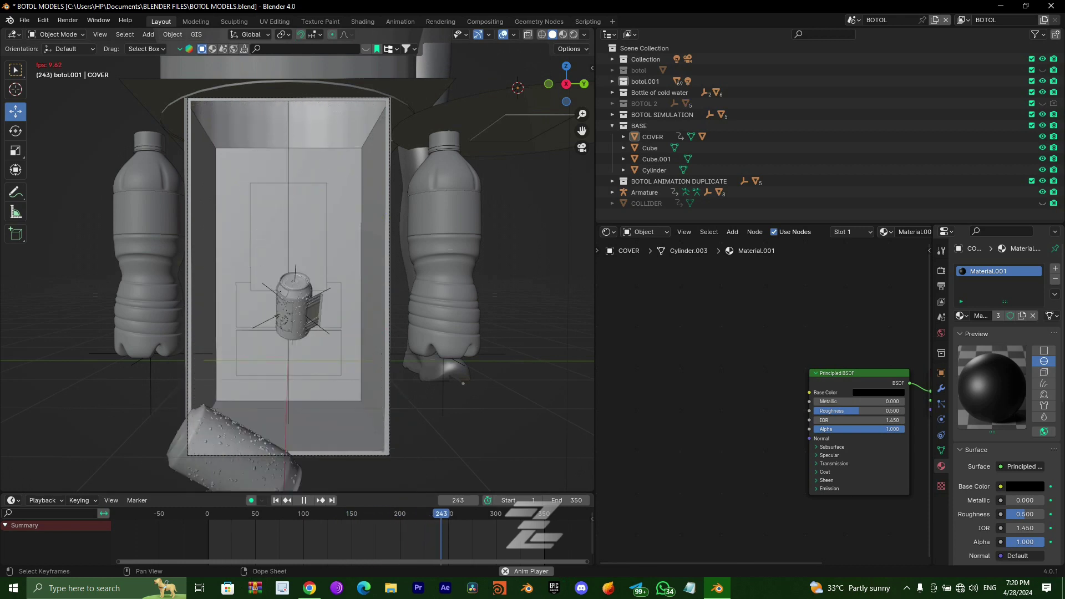
Step: Copy the COVER lid's keyframes to around frame 221, save the file, and rewind to frame 1
click(653, 136)
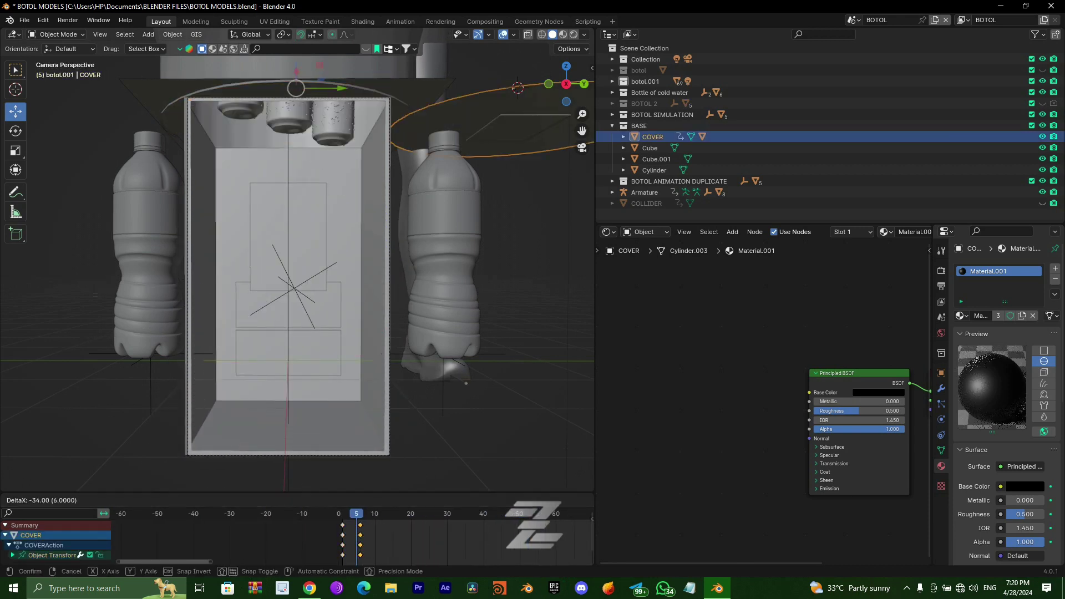
scroll(349, 536, down, 3)
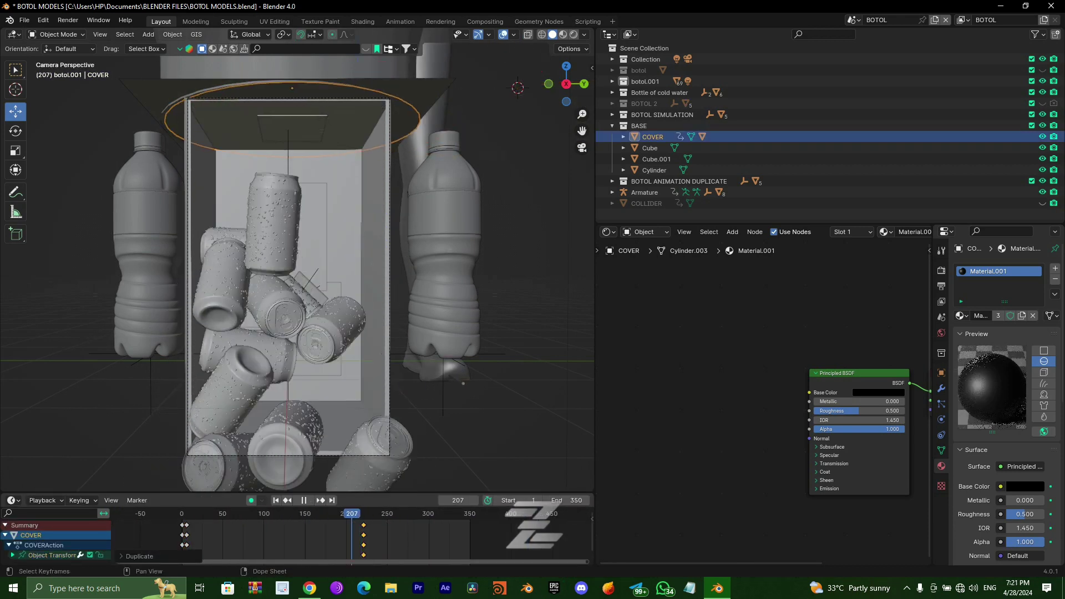
key(shift+d)
scroll(349, 536, down, 3)
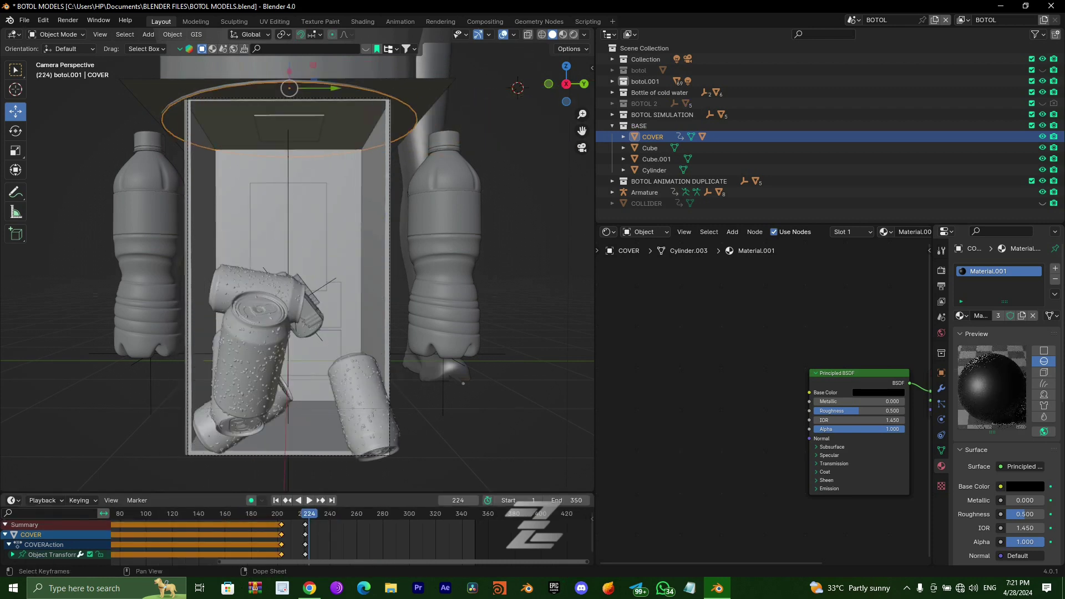
key(ctrl+s)
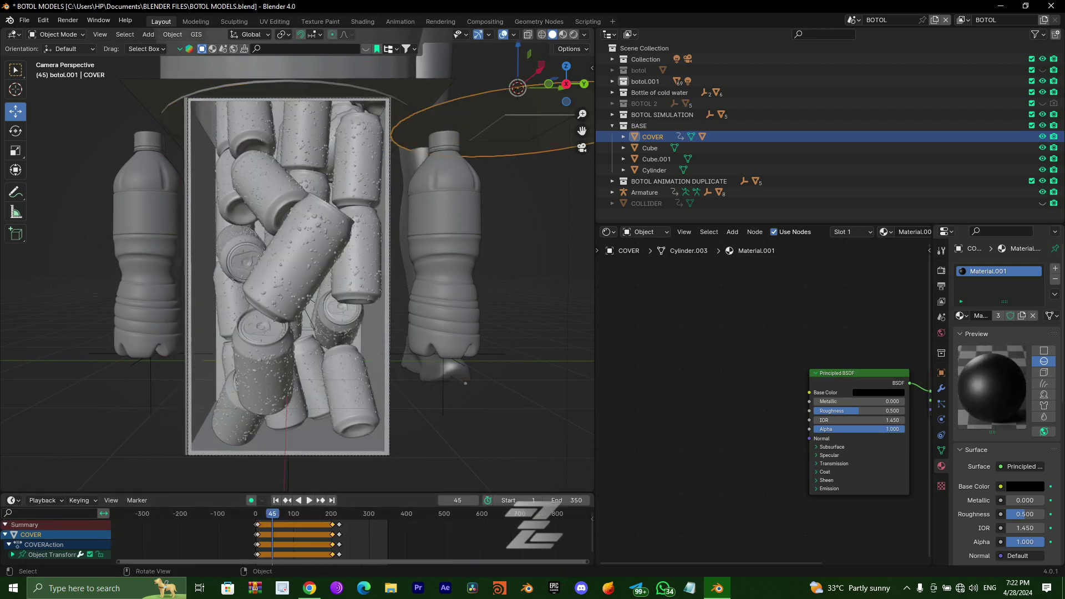
key(shift+Left)
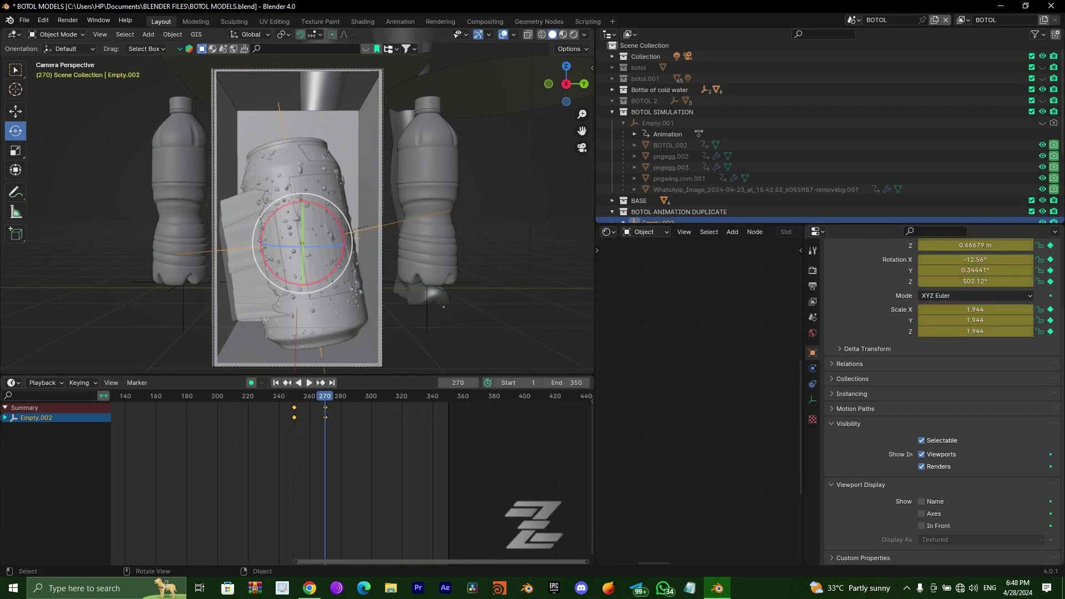
Step: Key a Z rotation on the can's Empty.002 at frame 300, then move to frame 320
drag(296, 243, 296, 242)
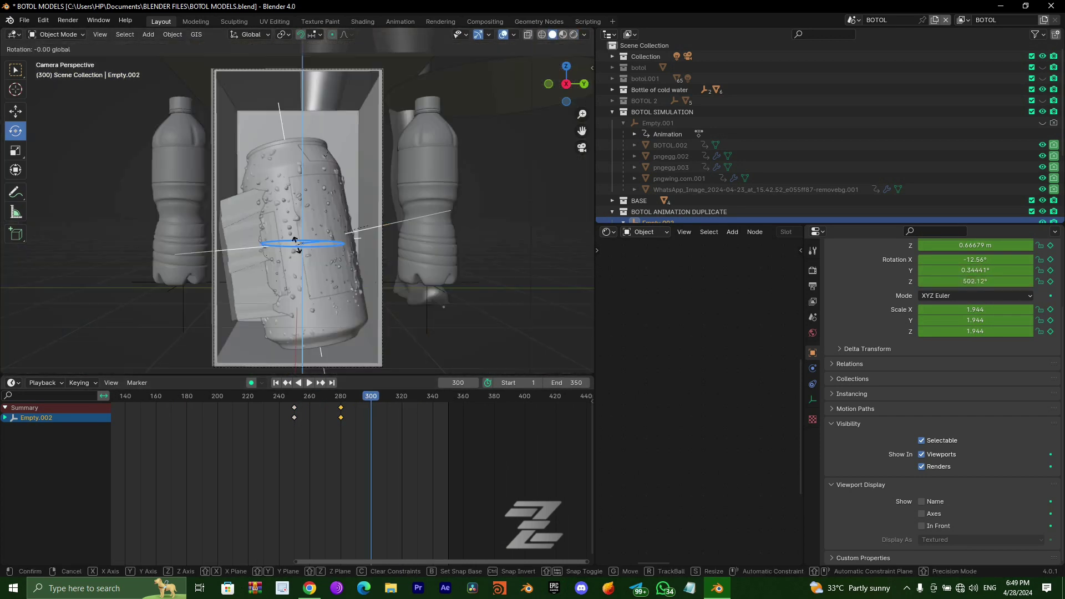
click(295, 242)
click(402, 396)
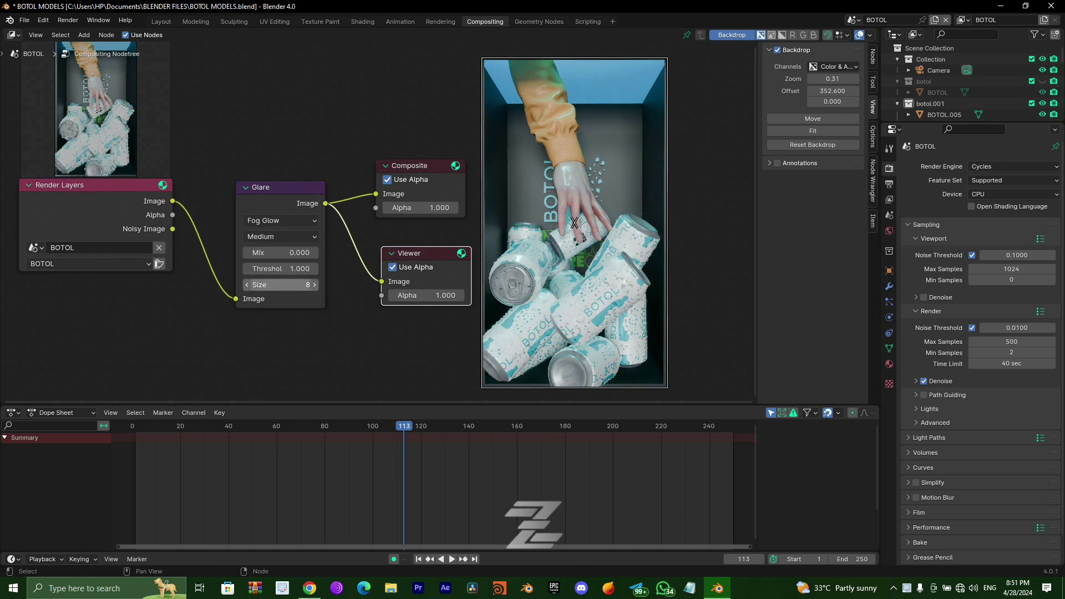
Step: Add a Color Balance node by mistake, then delete it and reframe the node view
key(shift+a)
text(COLO)
key(Down)
key(Return)
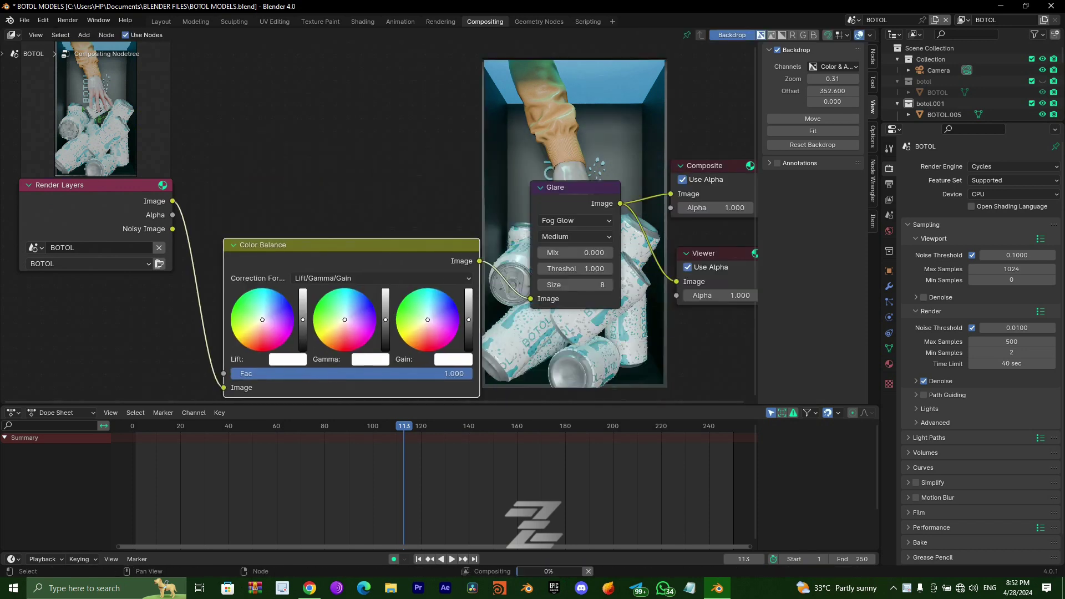
key(g)
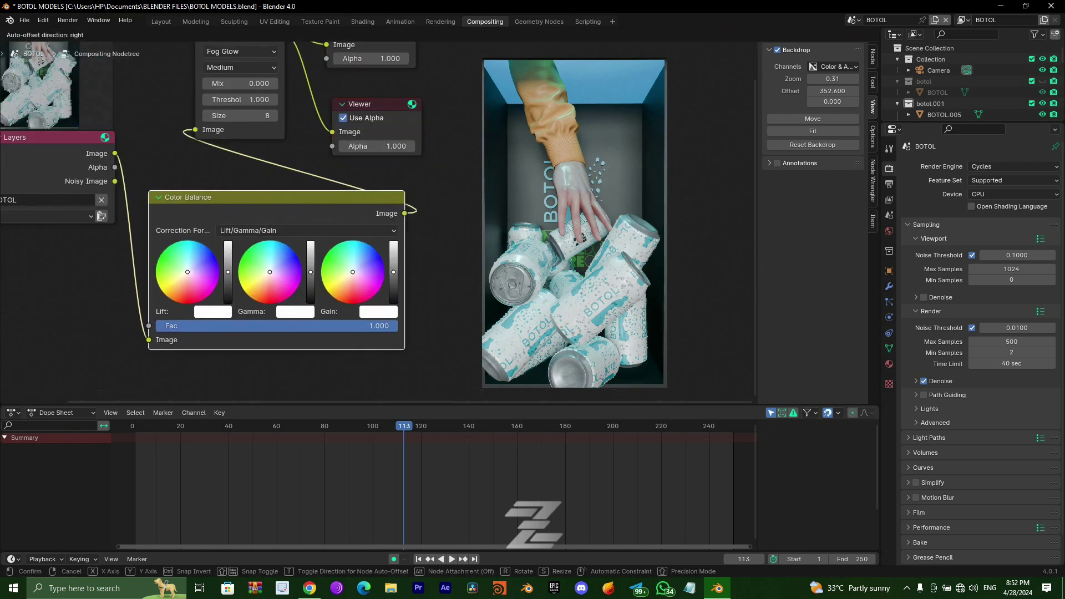
key(x)
key(Home)
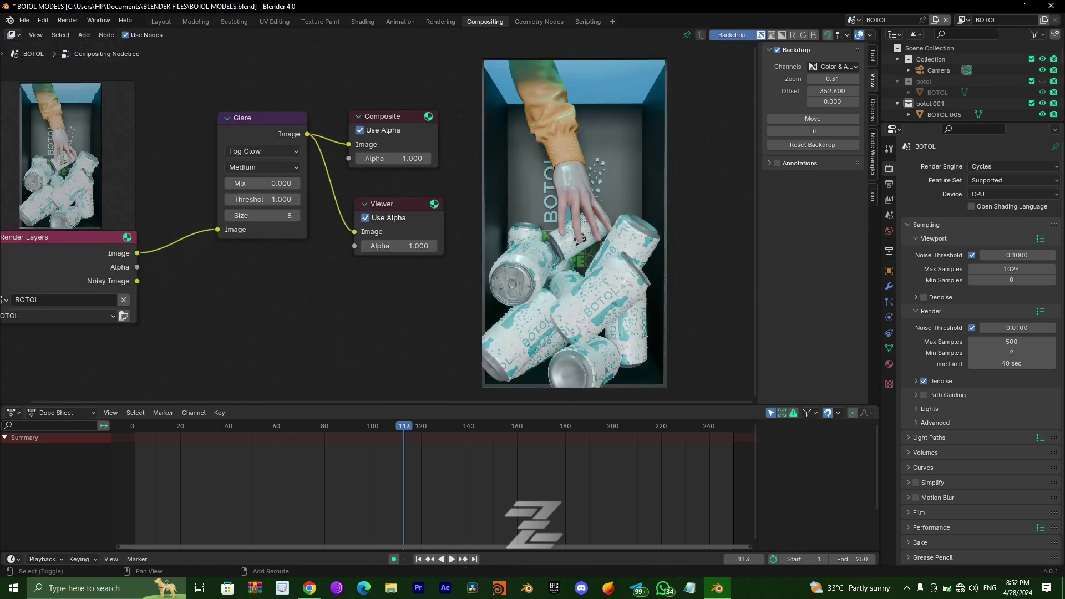
Step: Insert a Color Correction node between Render Layers and Glare and set Master Saturation to 1.5
key(shift+a)
text(COLO)
key(Down)
key(Down)
key(Down)
key(Return)
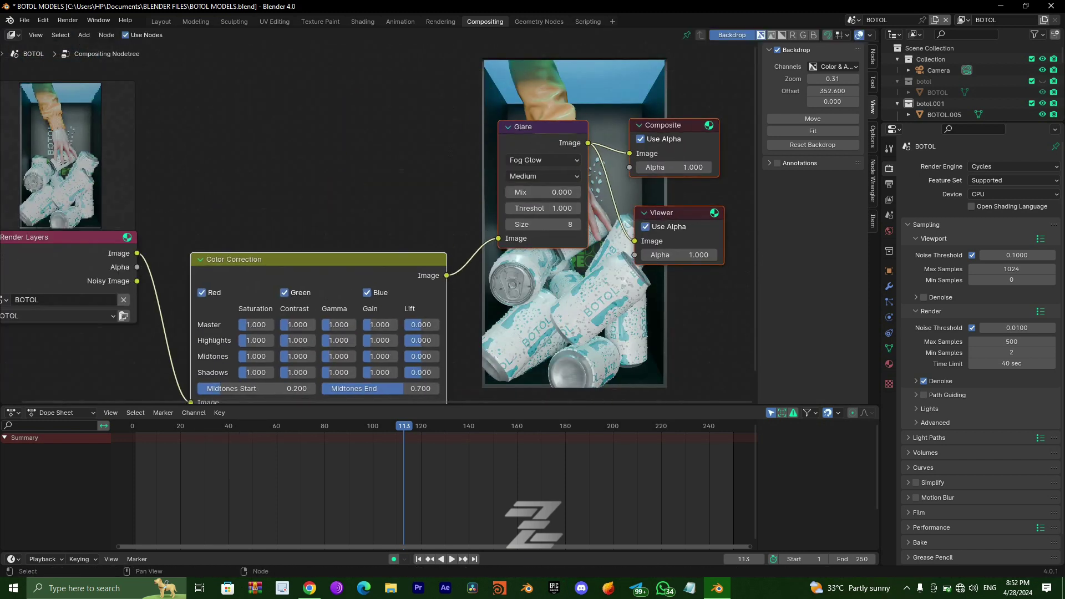
click(576, 224)
double_click(235, 274)
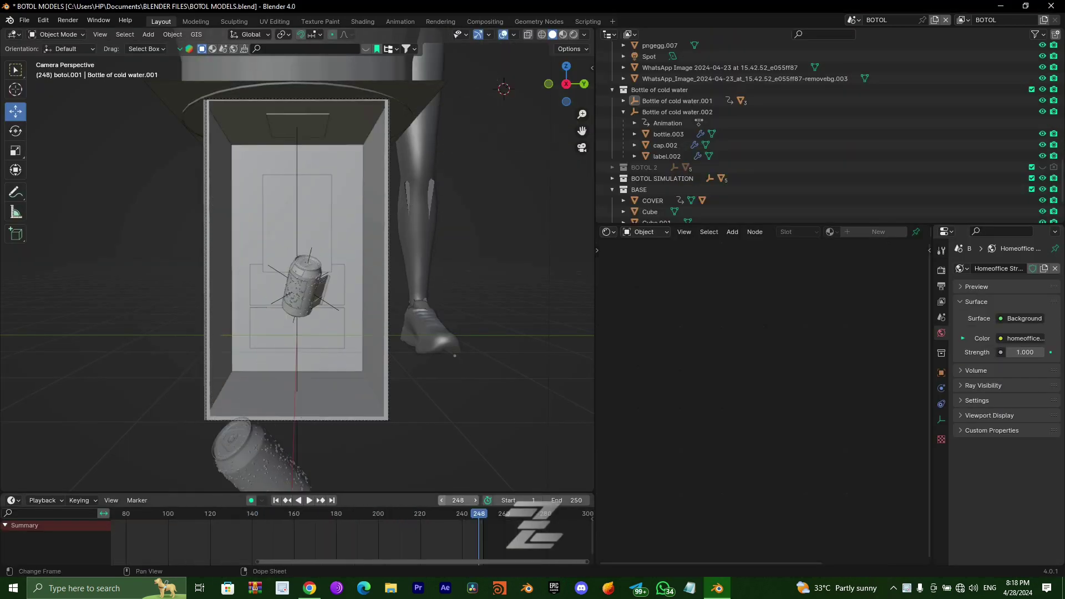
Step: Return the viewport to solid shading and save the blend file
key(z)
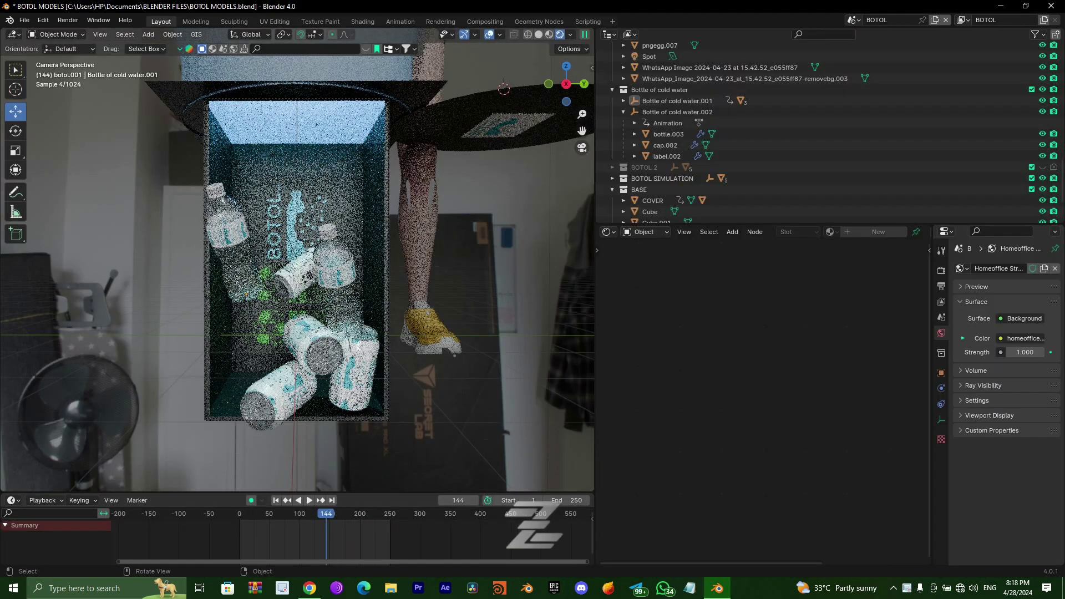
key(z)
click(357, 281)
click(942, 270)
click(941, 286)
key(ctrl+s)
Step: Set the render output path to Desktop\BOTOL\BT and render frame 144 as an image
click(1051, 491)
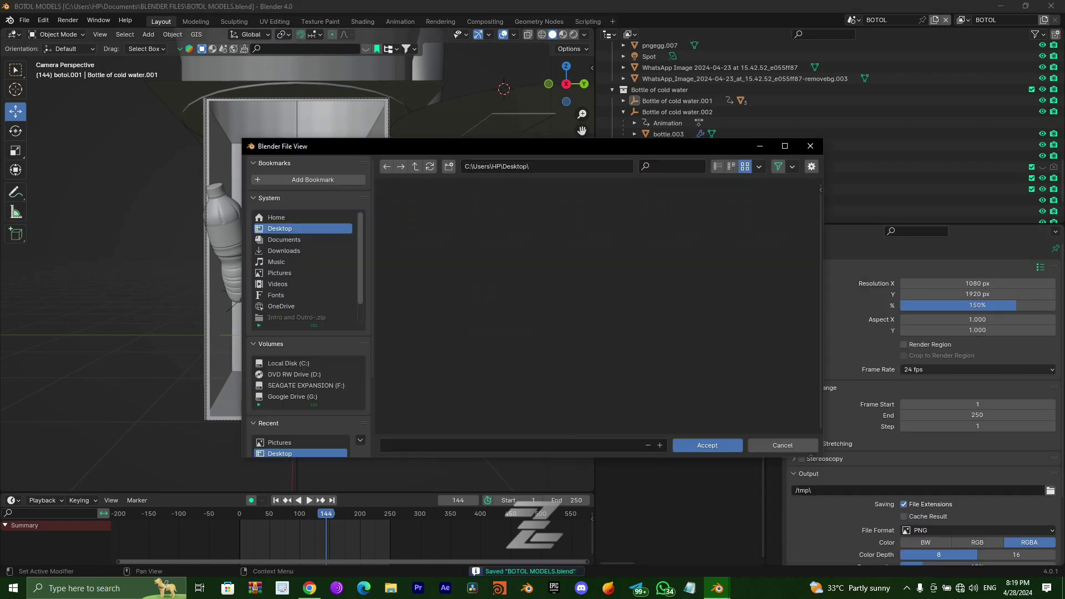
text(BT)
key(Return)
click(68, 20)
click(84, 33)
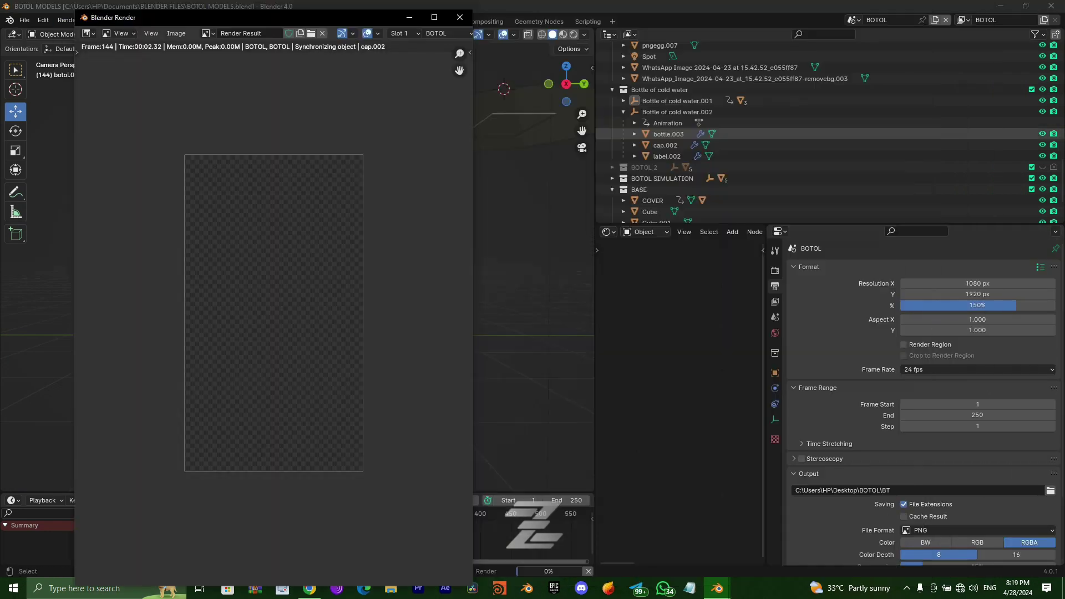